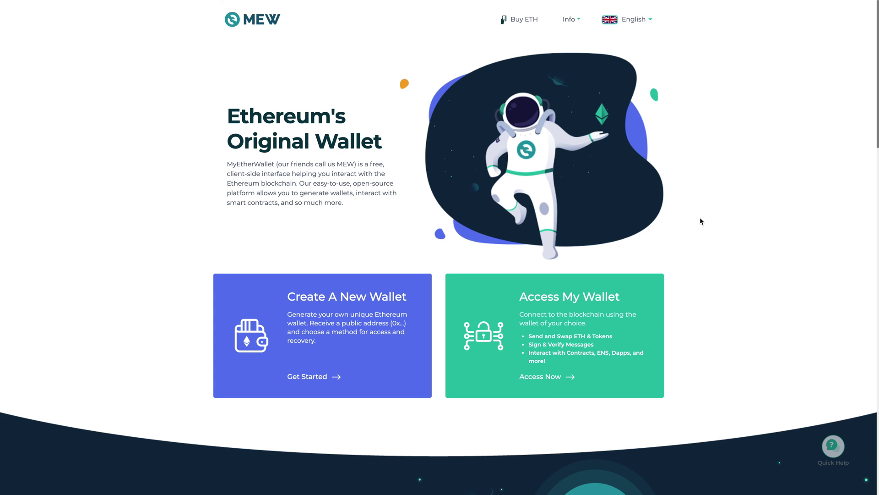
Begin creating a new wallet and go through every MEW welcome and introduction card to the end
left_click(355, 310)
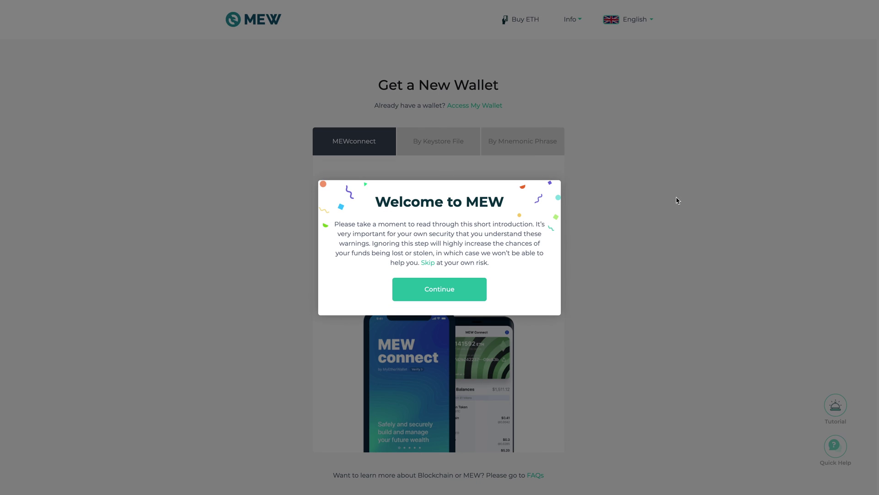
left_click(475, 287)
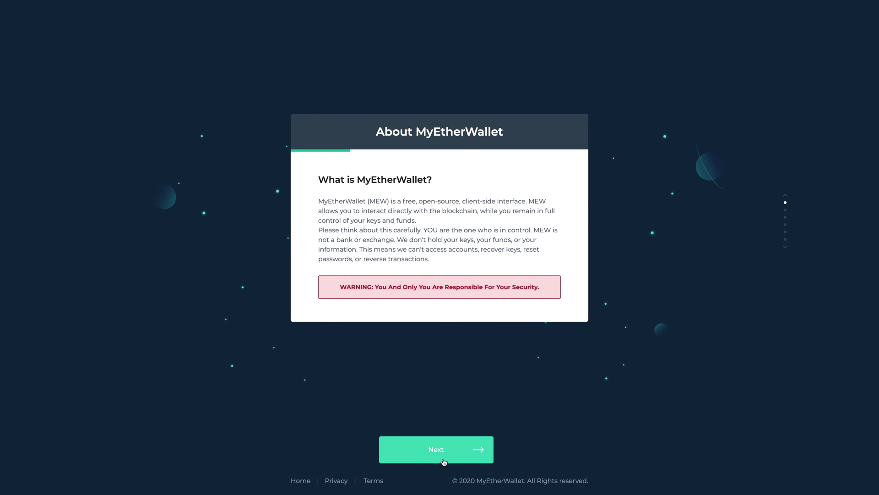
left_click(474, 452)
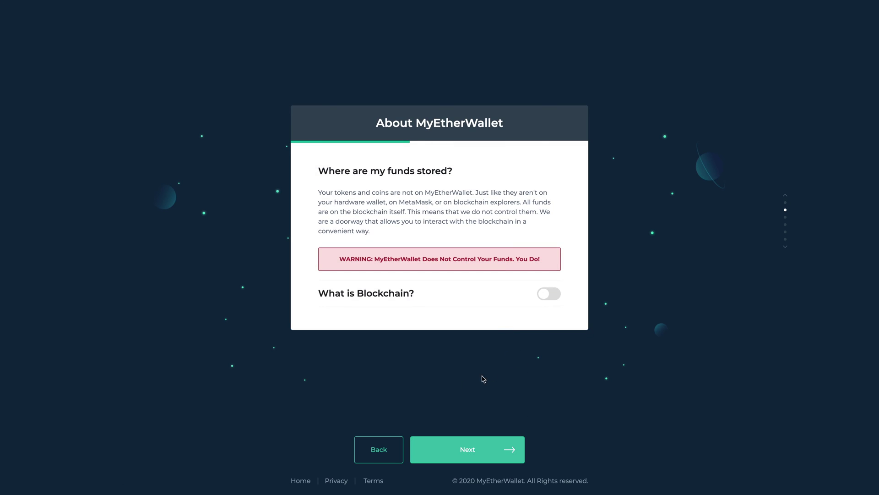
left_click(467, 442)
left_click(469, 444)
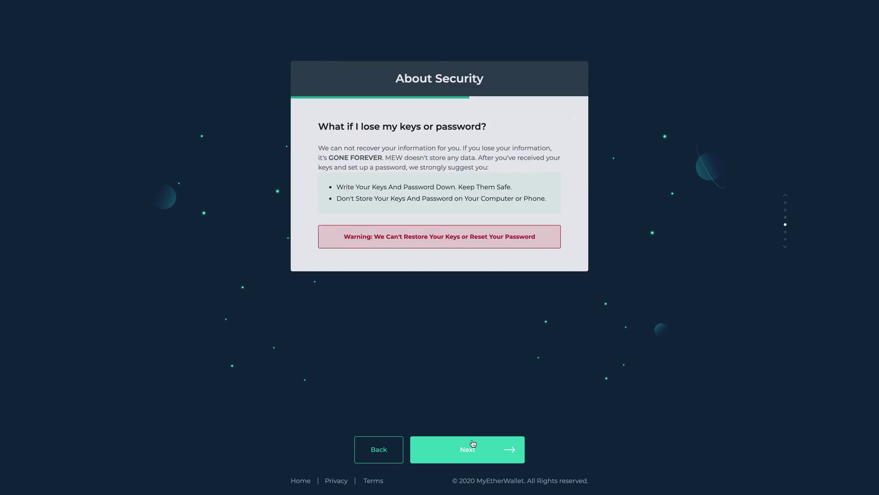
left_click(473, 444)
left_click(472, 447)
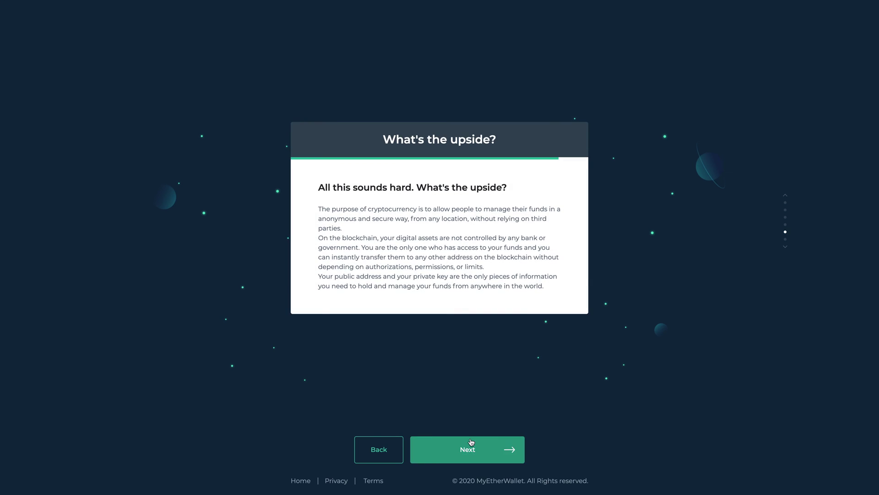
left_click(489, 446)
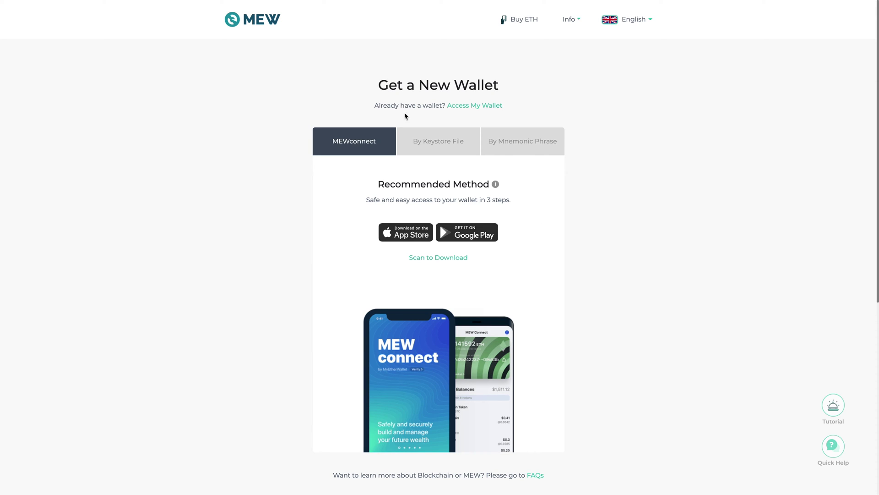
Choose the By Keystore File method, set a Good-strength wallet password, and submit it
left_click(441, 150)
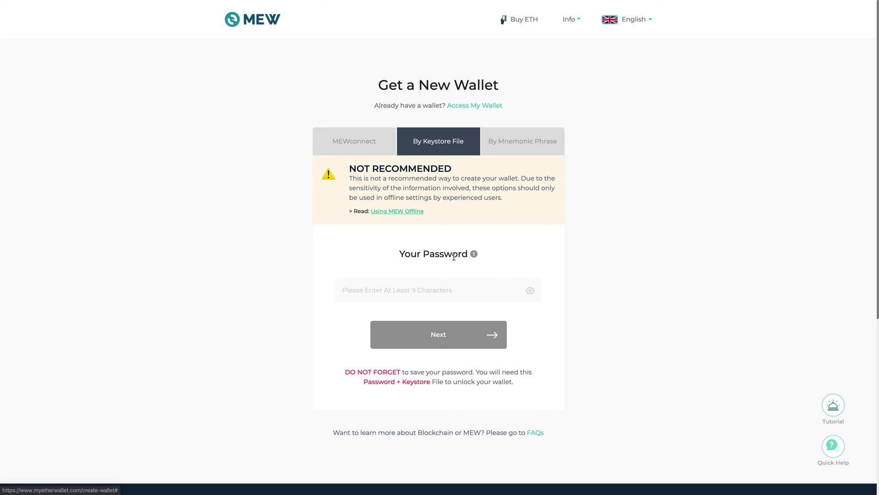
left_click(415, 294)
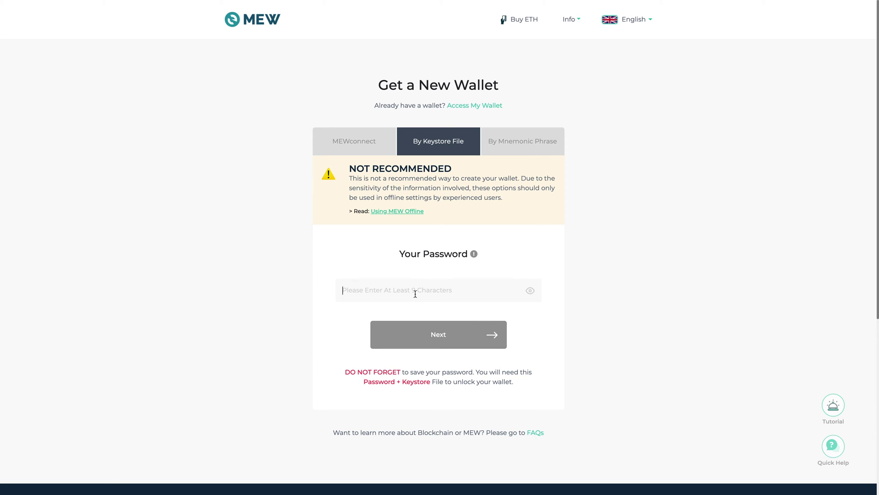
type("aa")
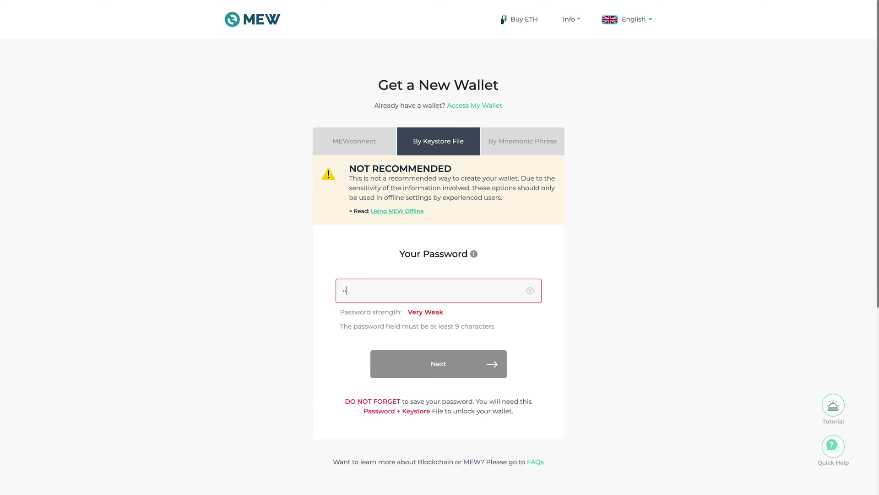
type("aaaaa")
key("BackSpace")
key("BackSpace")
key("BackSpace")
key("BackSpace")
key("BackSpace")
key("BackSpace")
key("BackSpace")
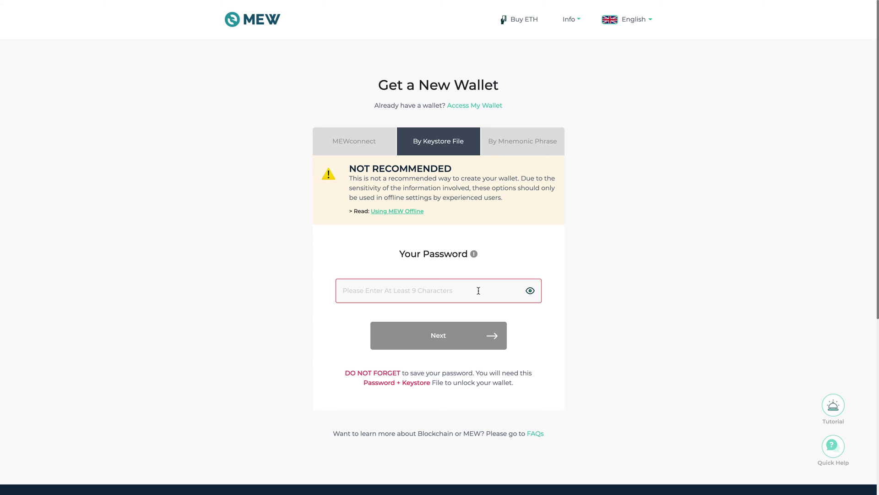
type("Testi")
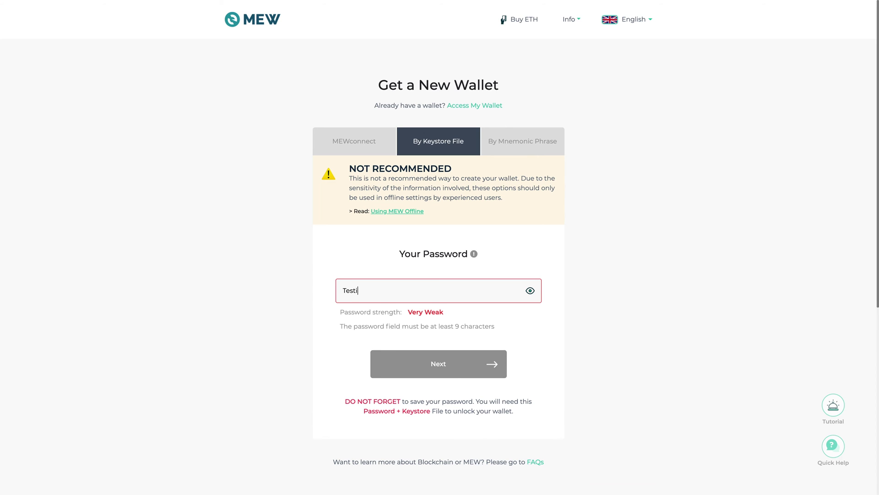
type("ng123")
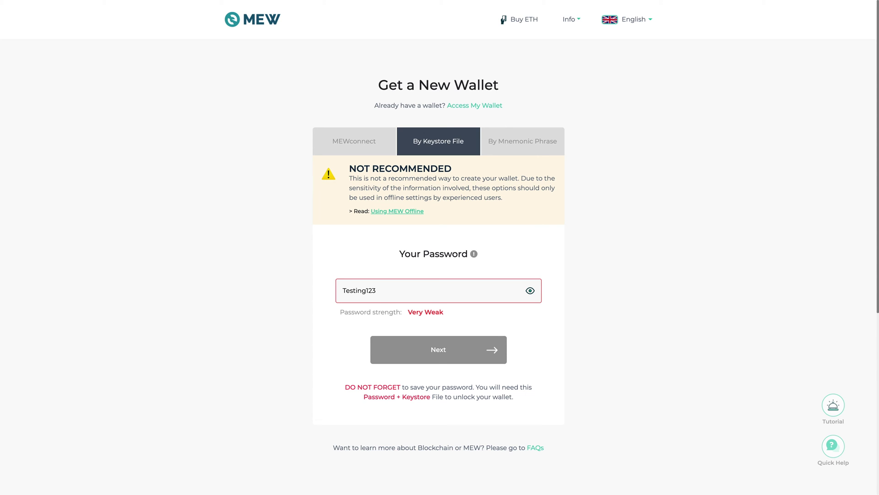
type("!@")
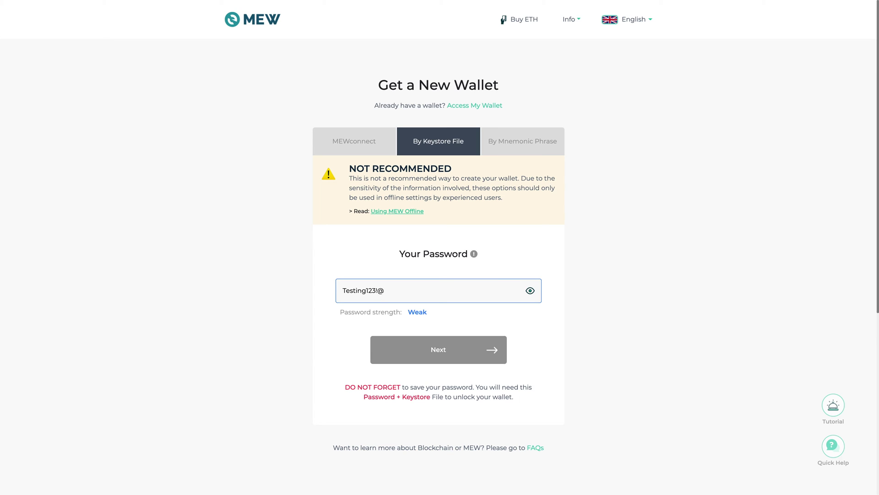
key("Left")
key("Left")
type("45")
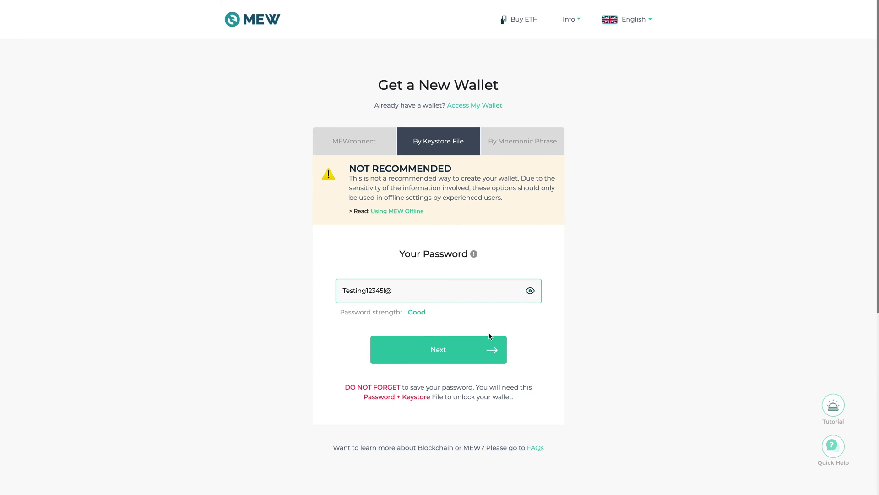
left_click(484, 343)
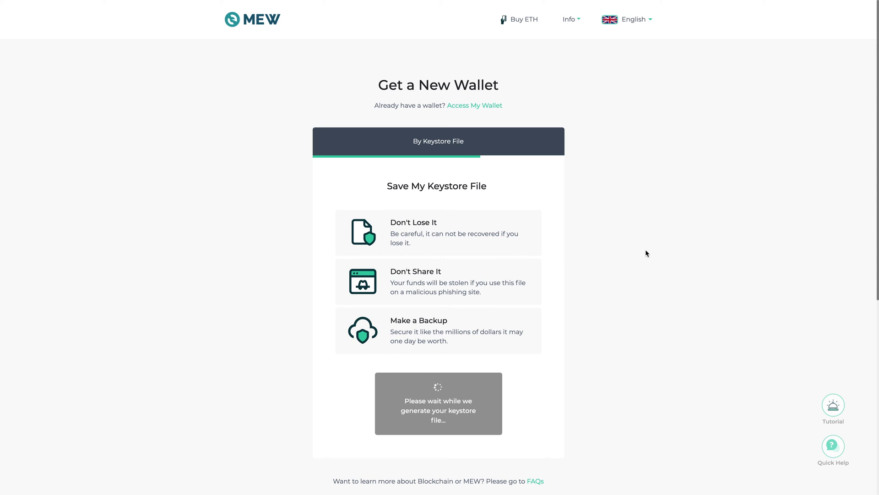
Download the keystore file, save it to Downloads, and proceed to Access My Wallet
scroll(527, 336, "down", 1)
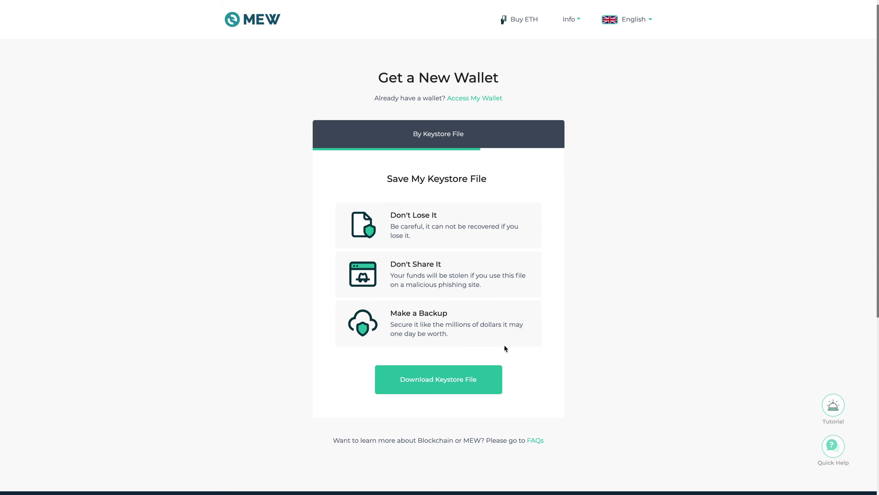
left_click(484, 380)
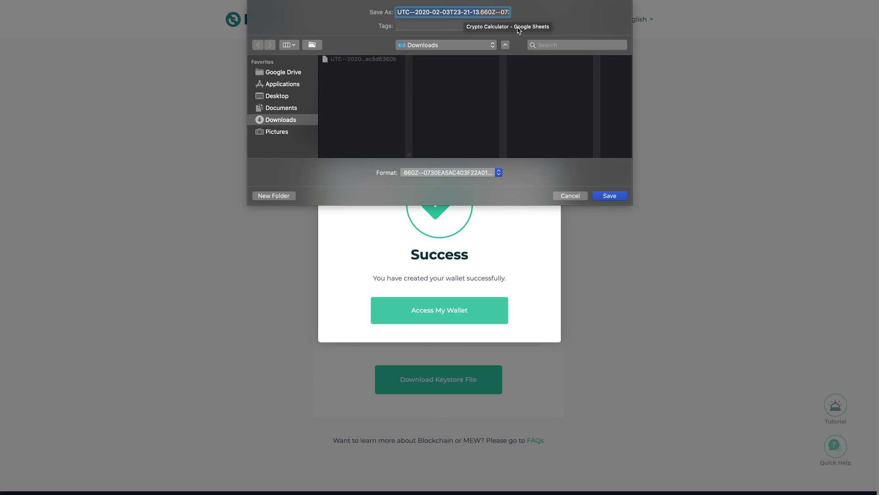
left_click(610, 196)
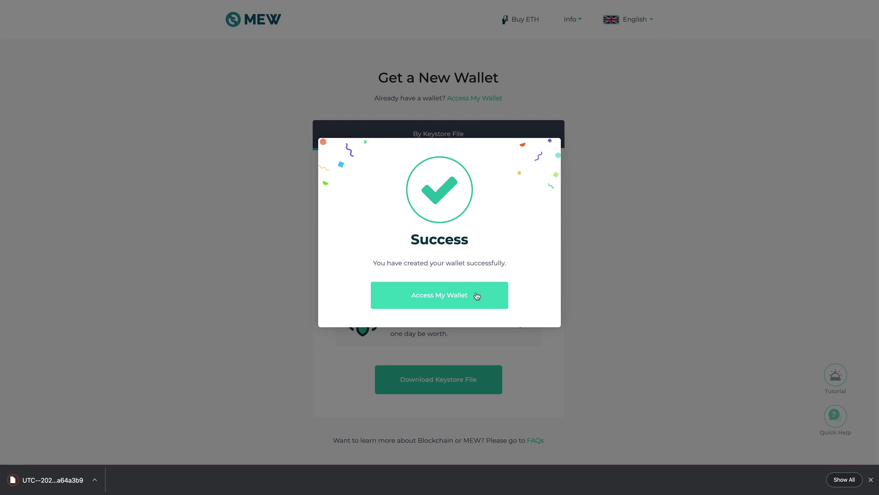
left_click(477, 295)
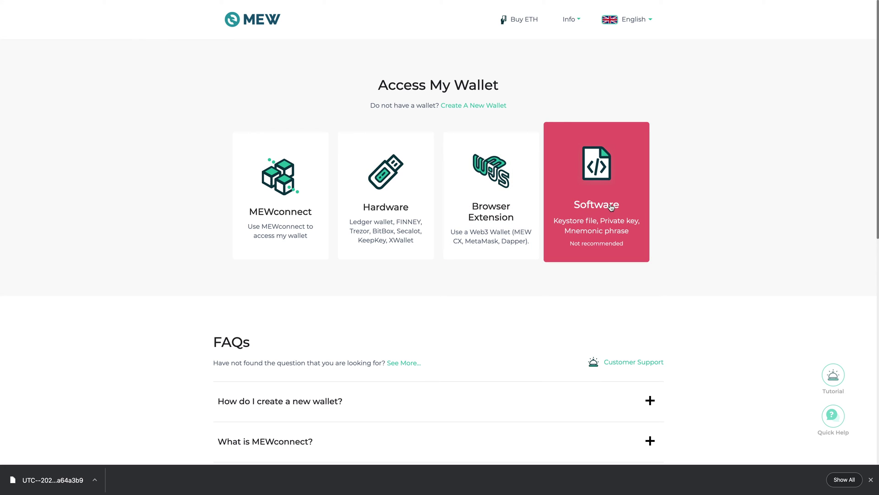
Access via Software > Keystore File and load the newest UTC keystore file from Downloads
left_click(609, 218)
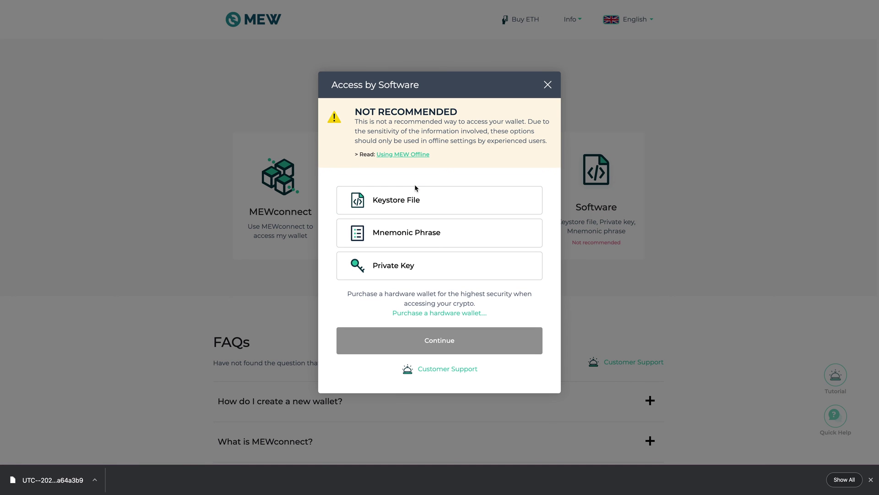
left_click(414, 200)
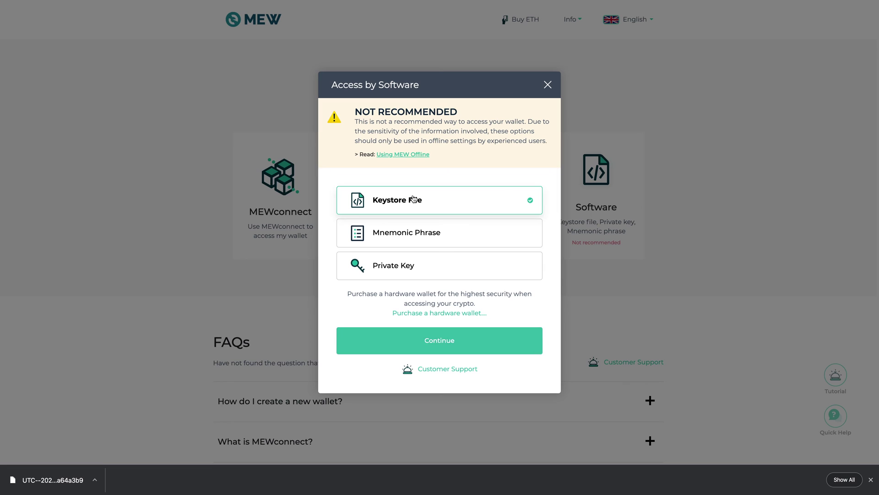
left_click(459, 339)
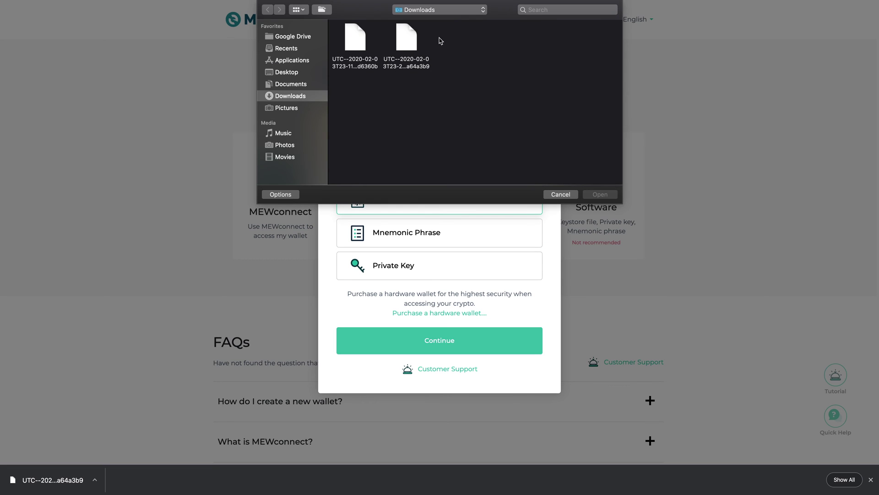
left_click(412, 68)
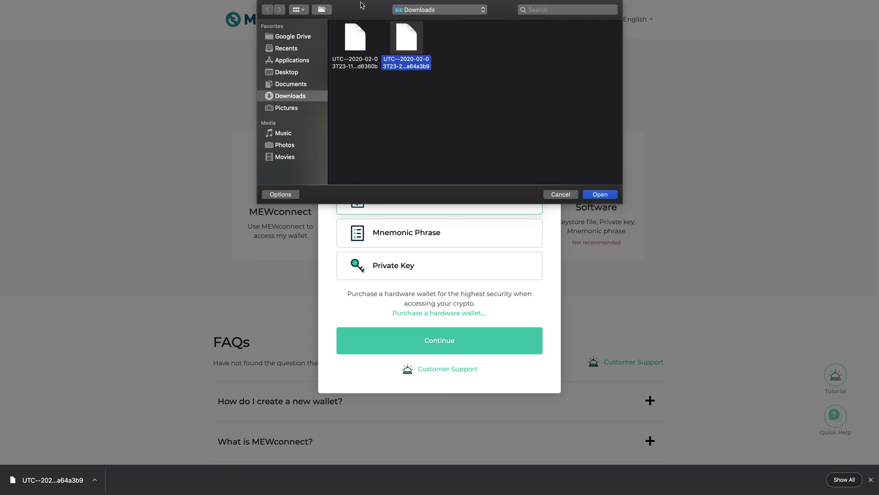
left_click(613, 196)
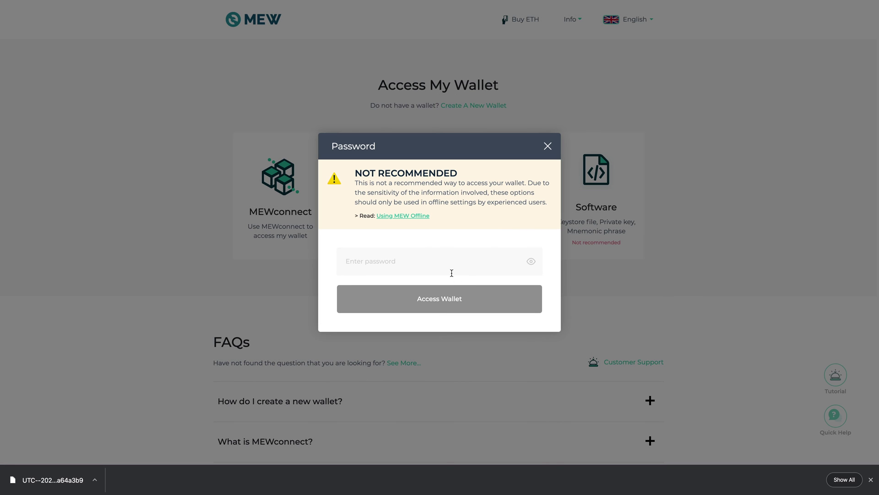
Enter the keystore password, reveal it to verify, and unlock the wallet dashboard
type("***********")
left_click(531, 261)
left_click(426, 300)
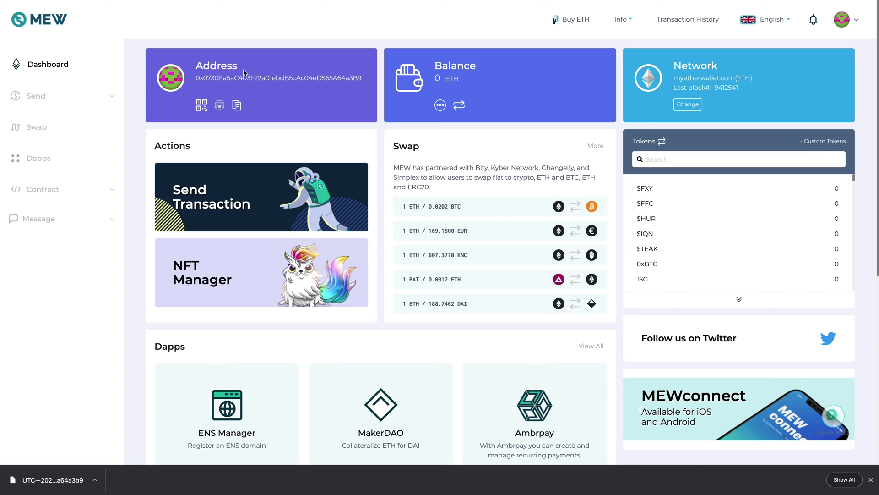
left_click_drag(196, 78, 363, 78)
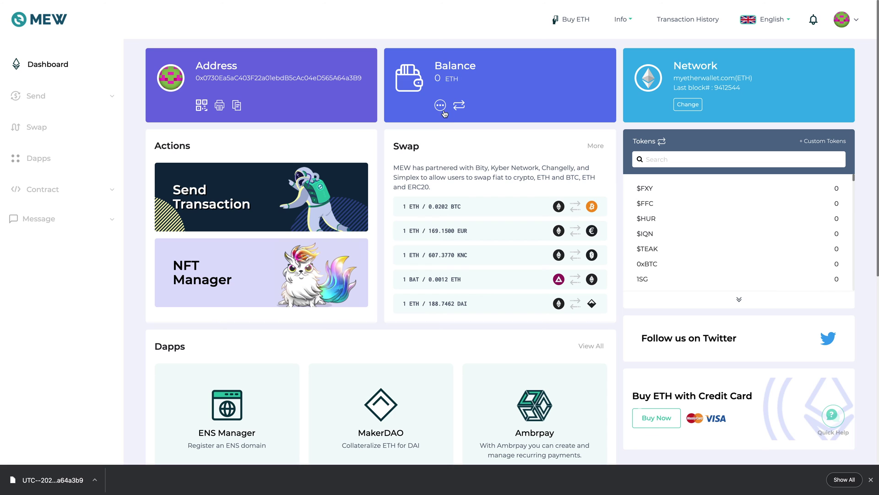
scroll(590, 137, "down", 1)
scroll(590, 137, "up", 1)
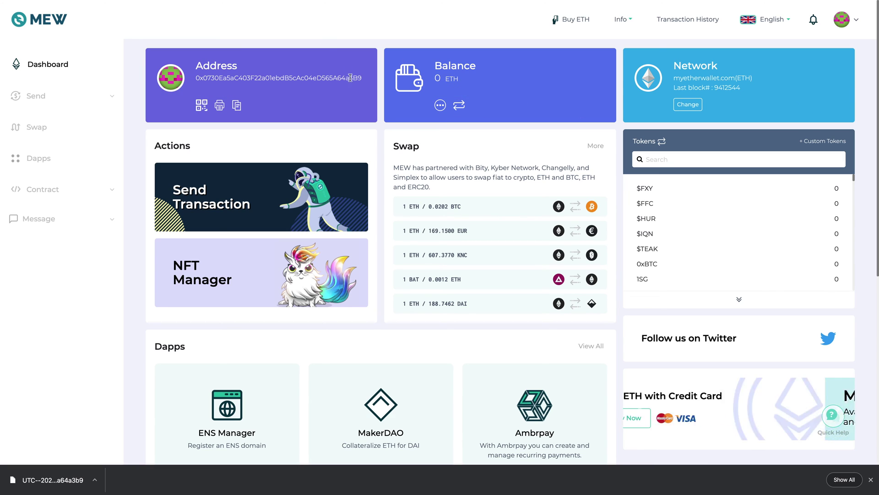
scroll(365, 97, "down", 4)
scroll(364, 97, "up", 3)
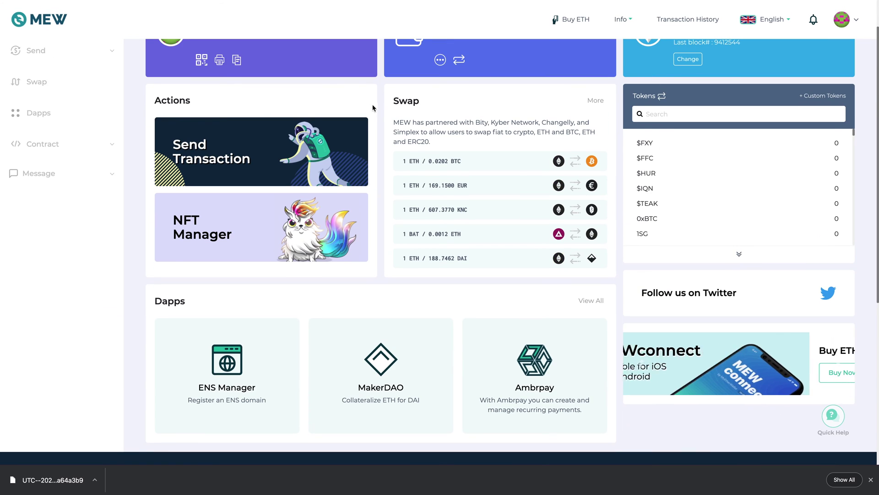
scroll(373, 106, "up", 1)
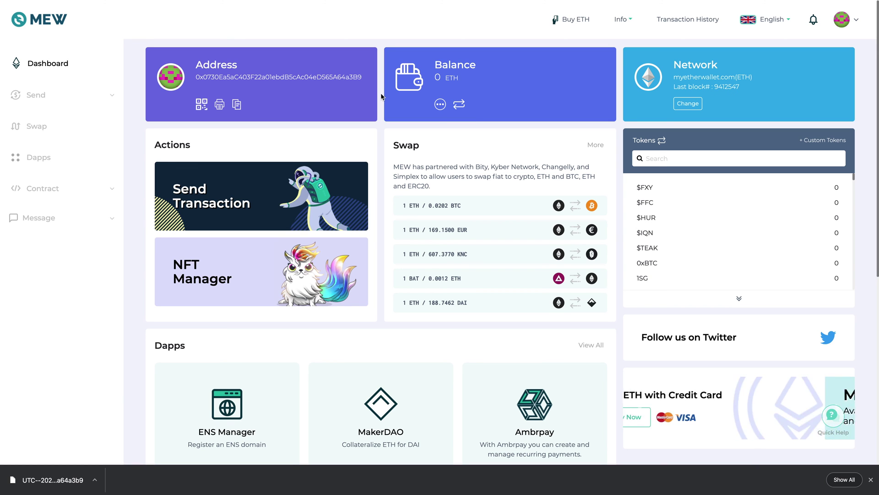
scroll(383, 97, "down", 5)
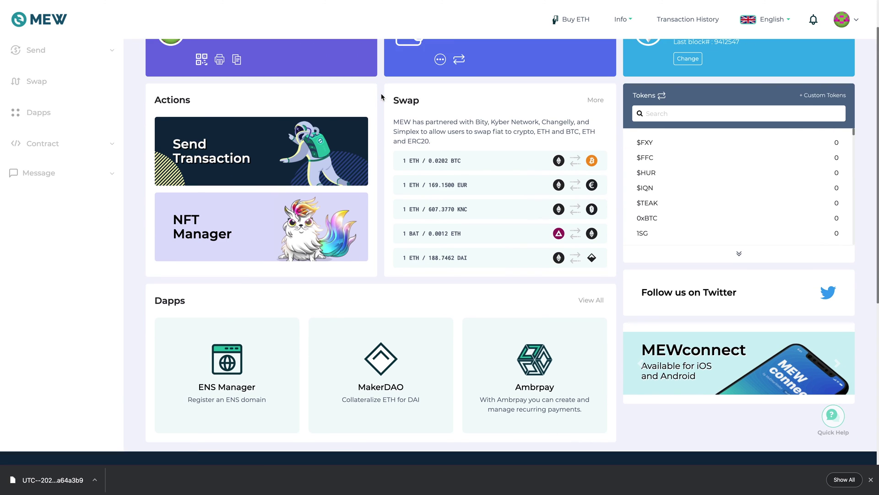
scroll(383, 98, "up", 5)
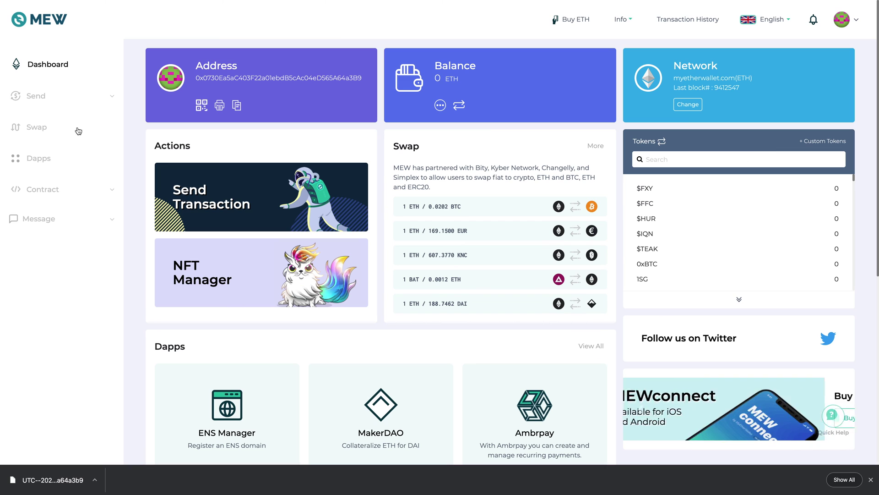